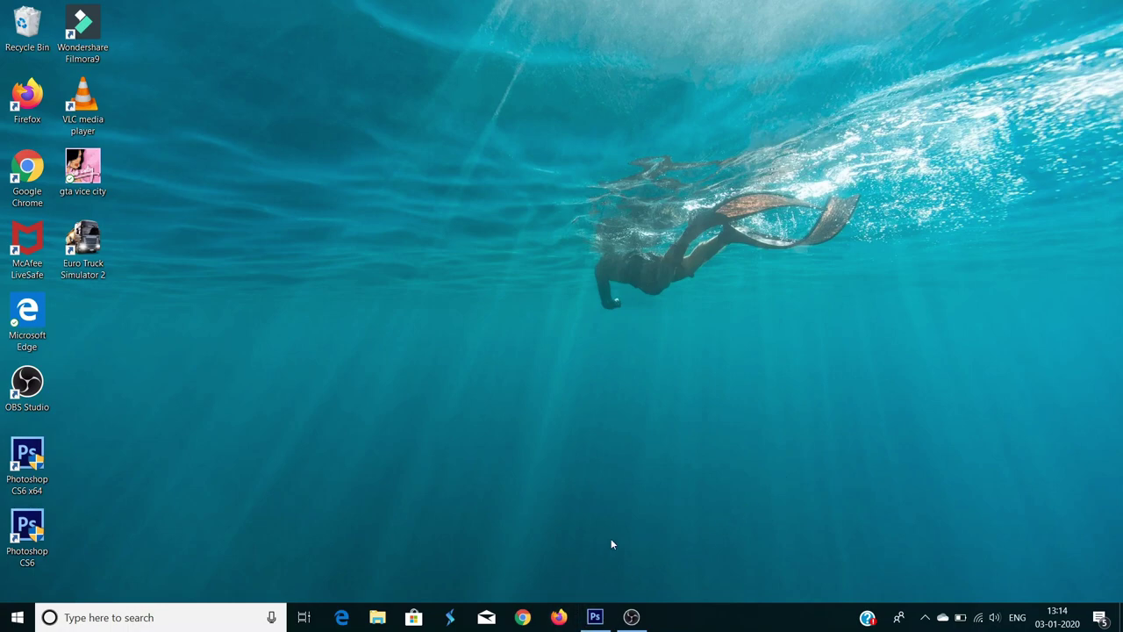
Bring Photoshop forward and open the afterglow crescent-moon sunset photo via File > Open.
{"action": "left_click", "coordinate": [594, 616]}
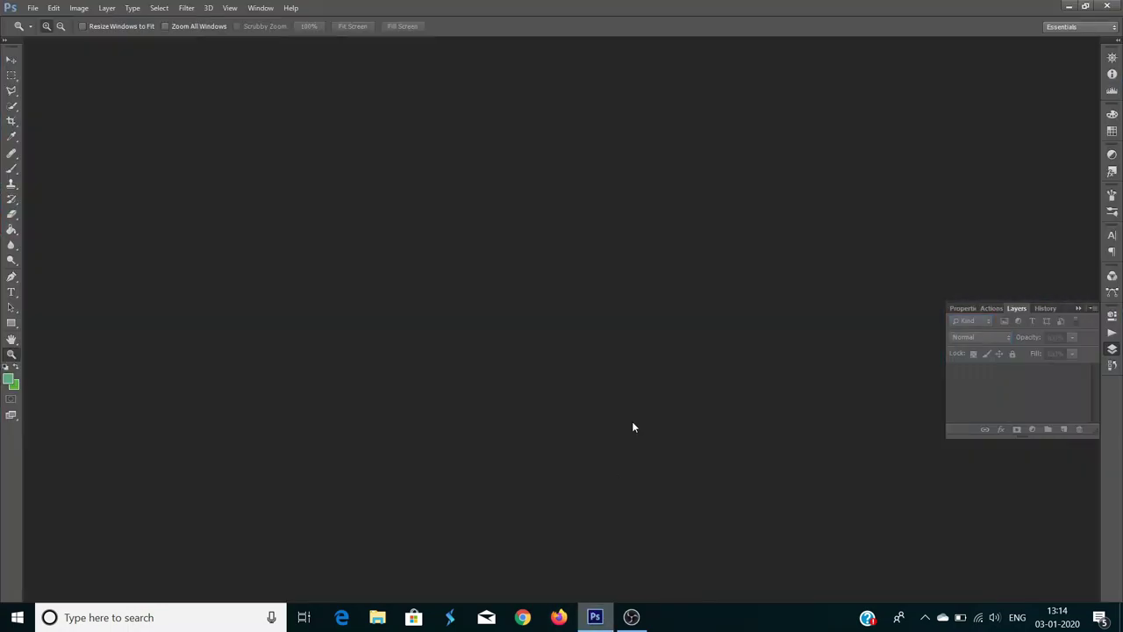
{"action": "left_click", "coordinate": [32, 8]}
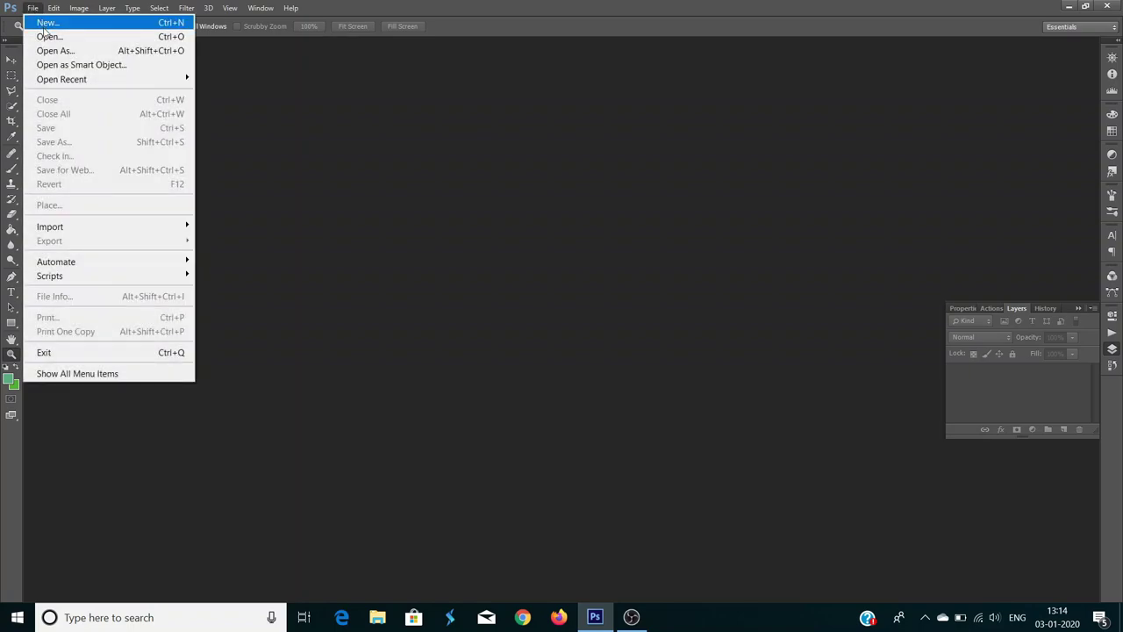
{"action": "left_click", "coordinate": [47, 38]}
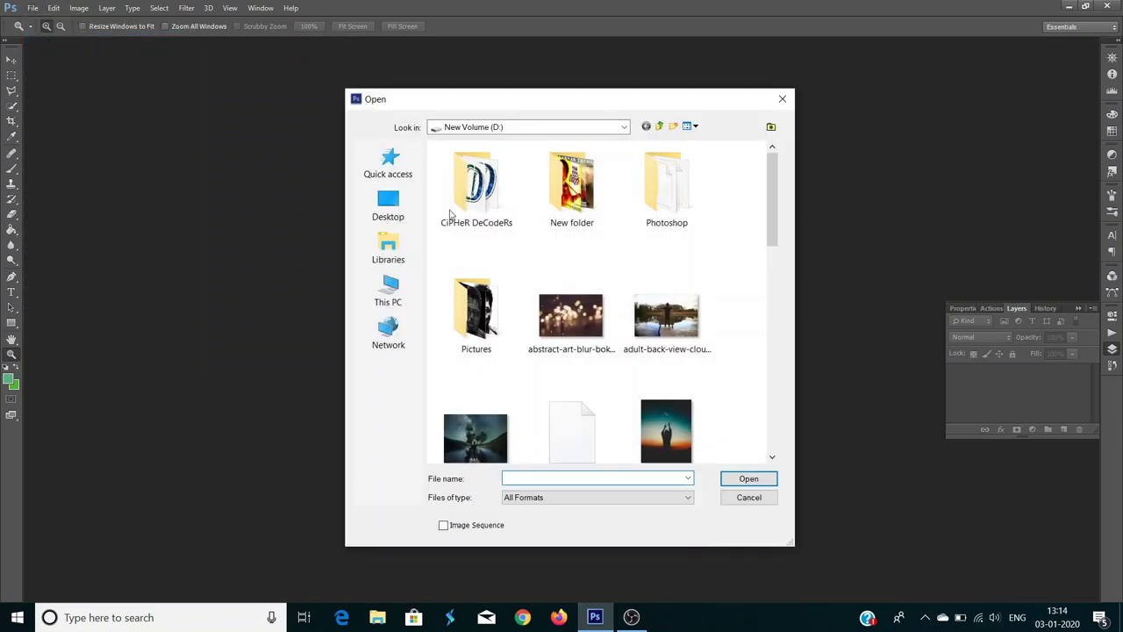
{"action": "scroll", "coordinate": [703, 431], "scroll_direction": "down", "scroll_amount": 2}
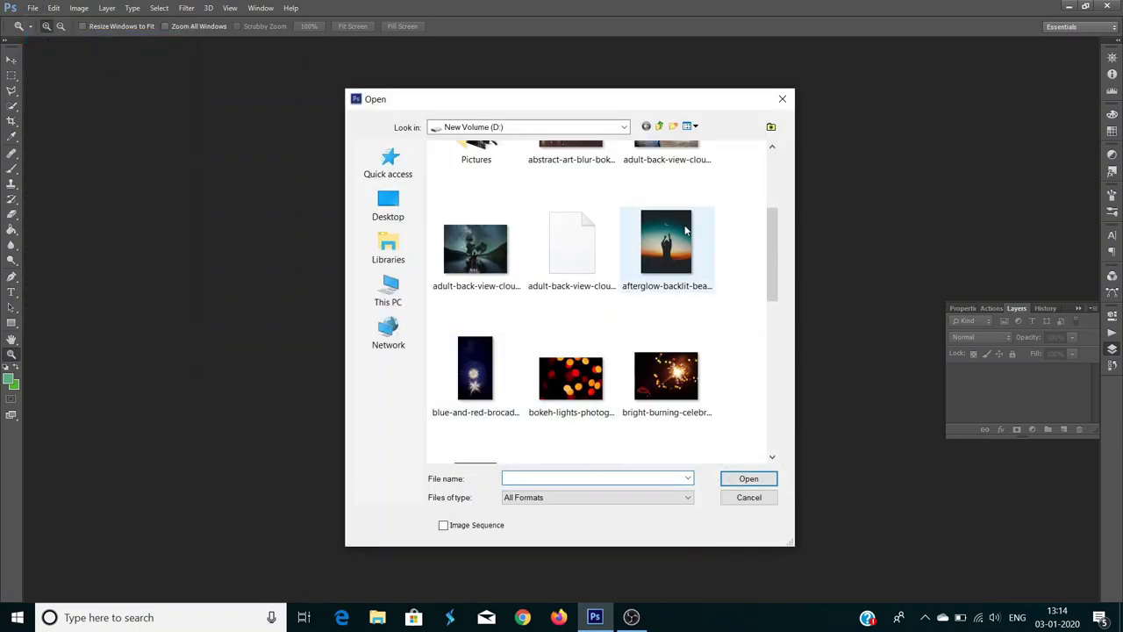
{"action": "double_click", "coordinate": [669, 226]}
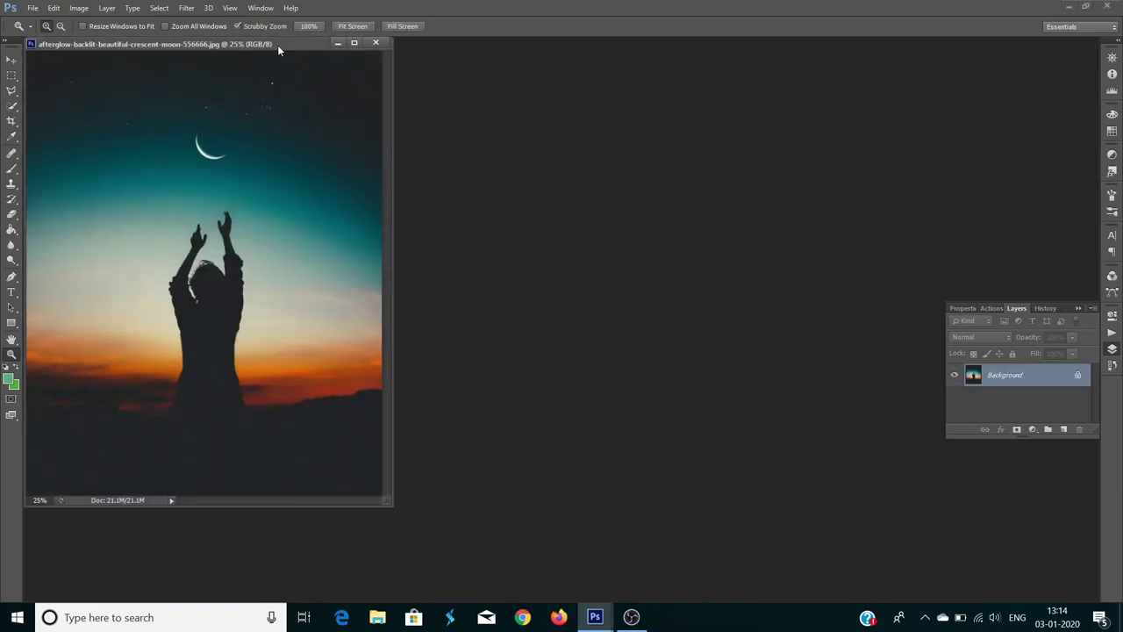
Dock the photo as a tab, zoom in, and try the lasso and Move tools.
{"action": "left_click_drag", "start_coordinate": [282, 48], "coordinate": [485, 44]}
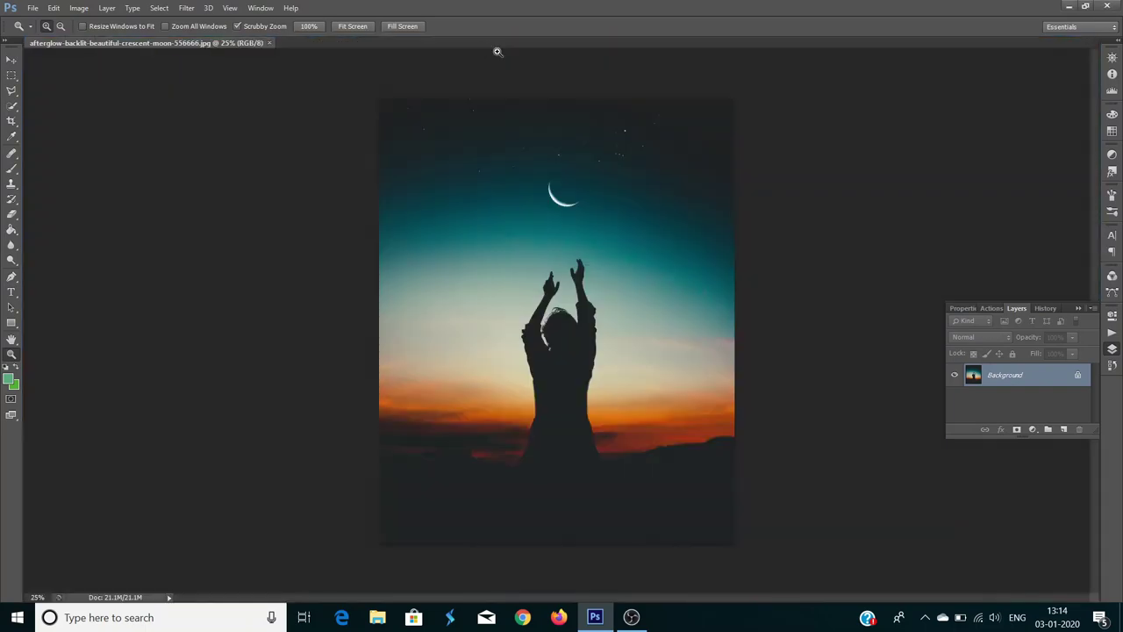
{"action": "left_click", "coordinate": [496, 52]}
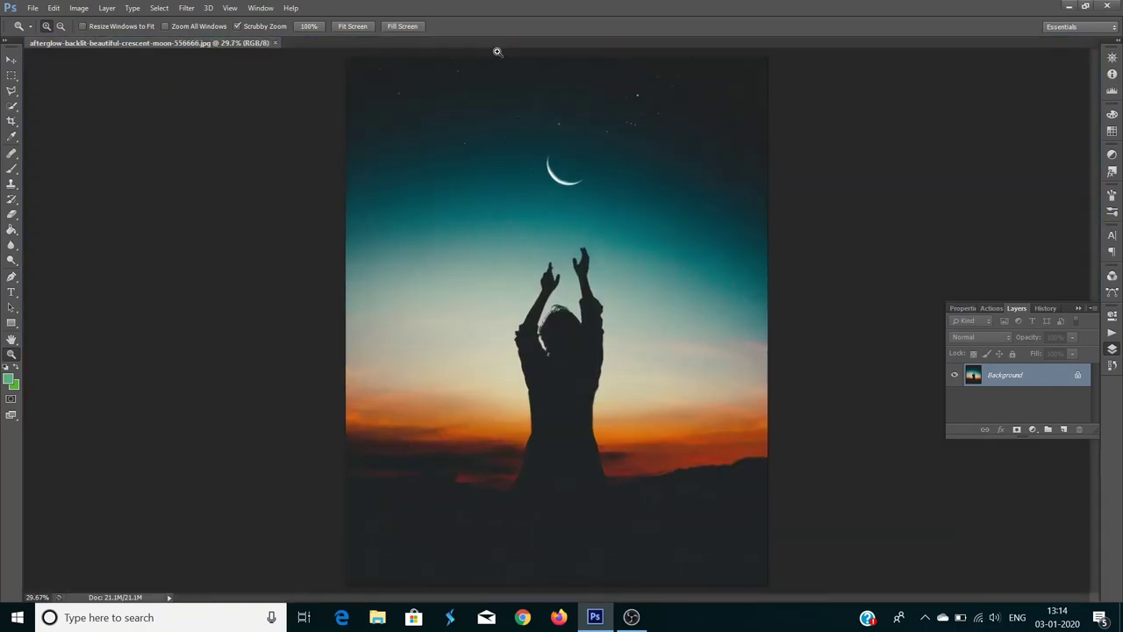
{"action": "left_click", "coordinate": [10, 89]}
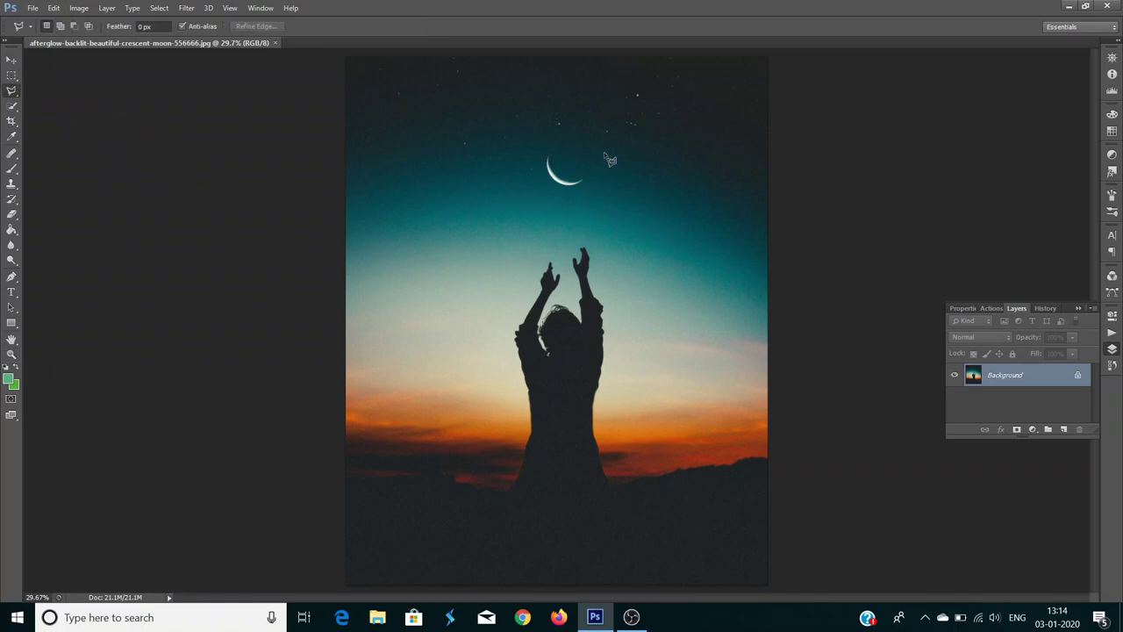
{"action": "left_click", "coordinate": [18, 60]}
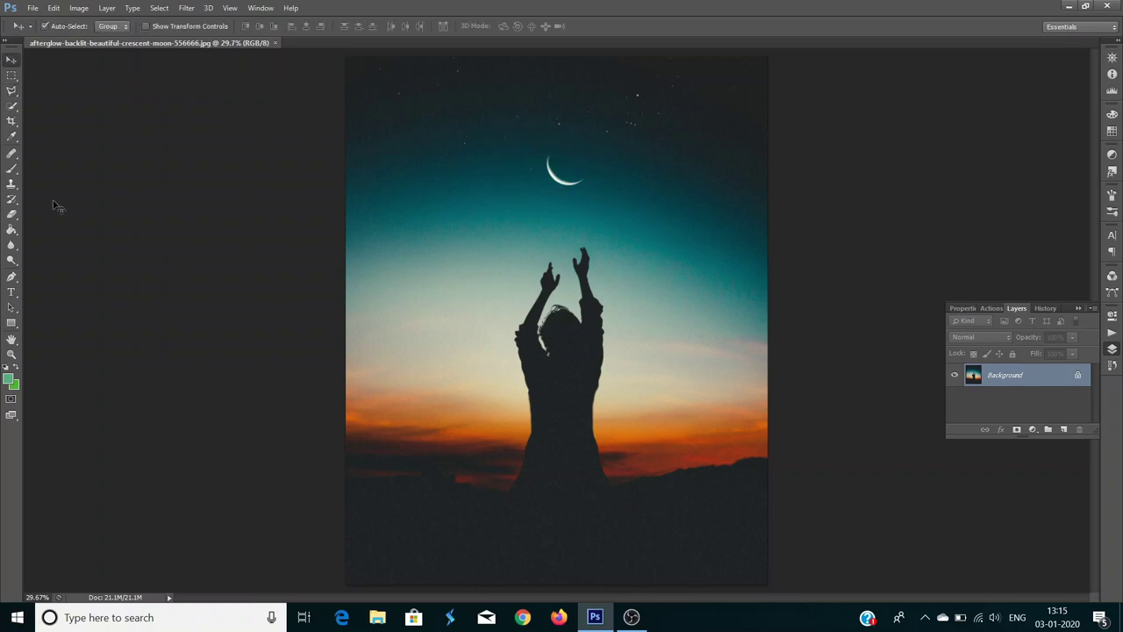
With the Polygonal Lasso, place four points around the crescent moon to close a loose selection.
{"action": "left_click", "coordinate": [10, 90]}
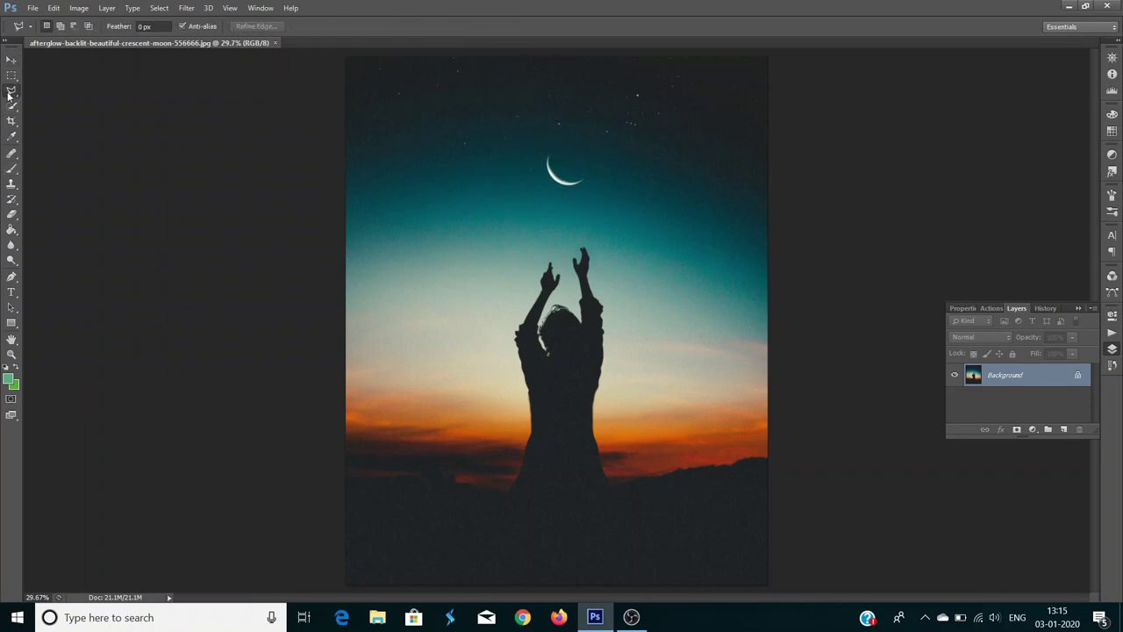
{"action": "right_click", "coordinate": [10, 92]}
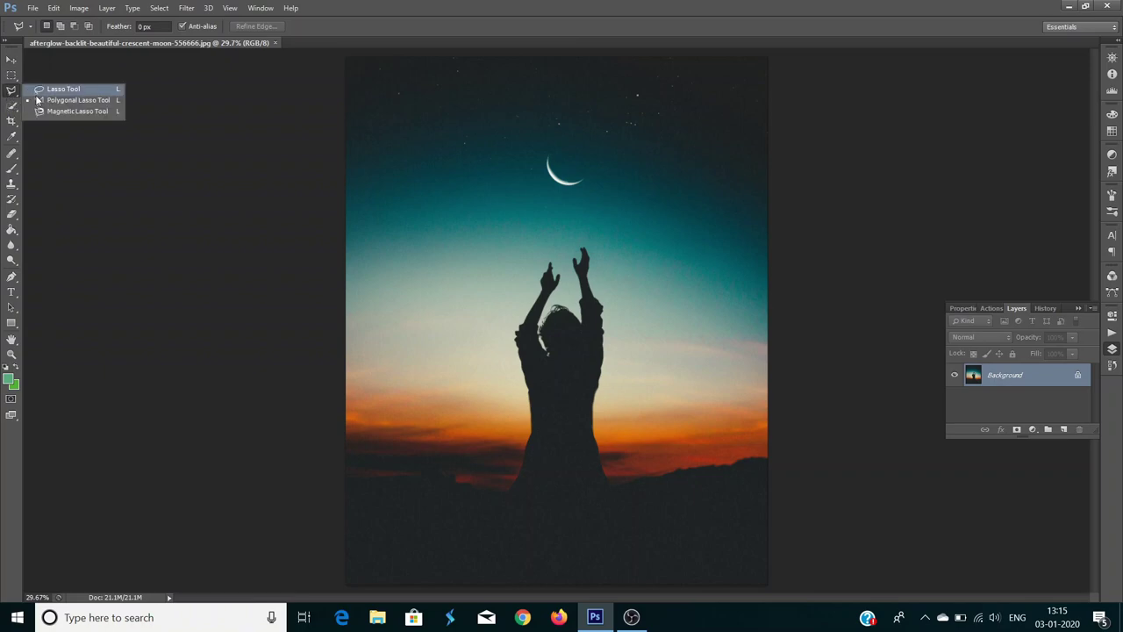
{"action": "left_click", "coordinate": [40, 100]}
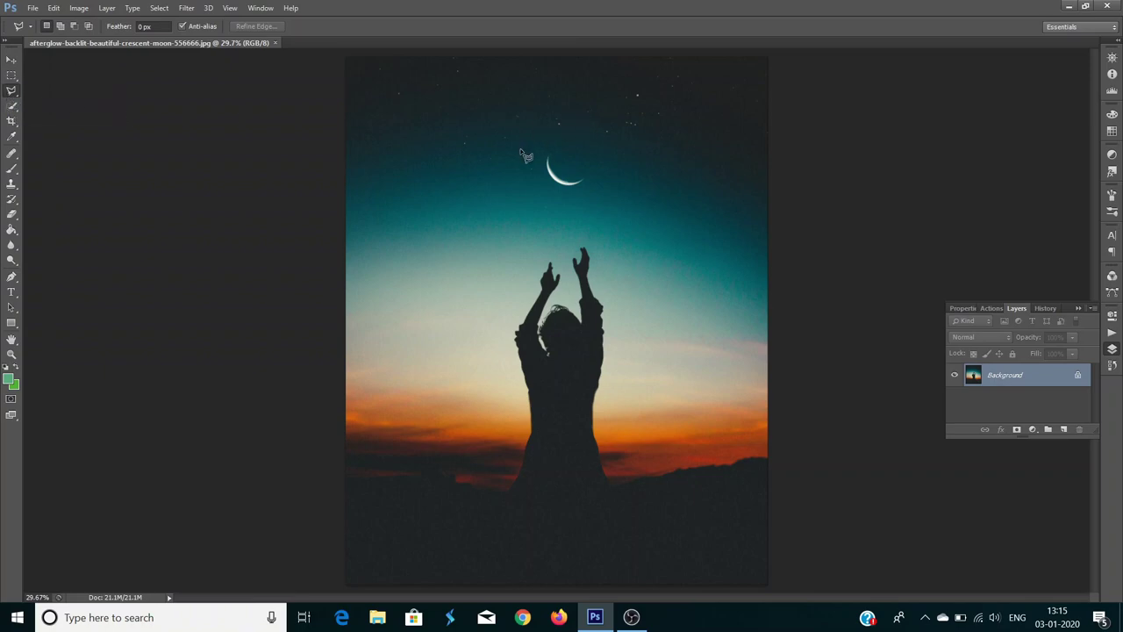
{"action": "left_click", "coordinate": [532, 198]}
{"action": "left_click", "coordinate": [608, 189]}
{"action": "left_click", "coordinate": [580, 137]}
{"action": "left_click", "coordinate": [523, 151]}
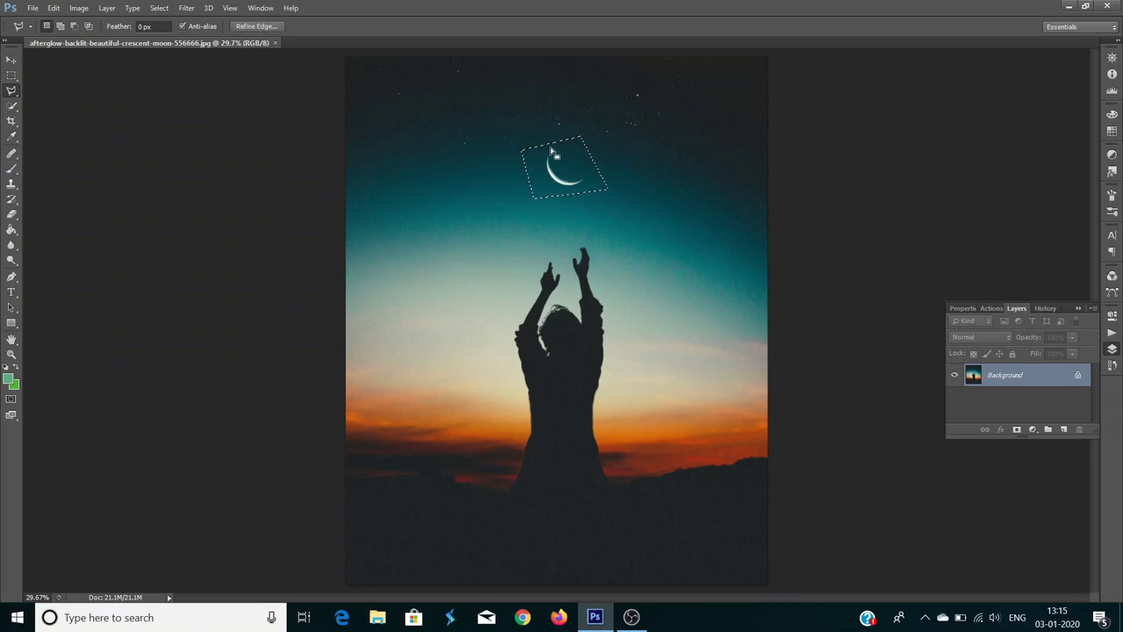
Open Edit > Fill for the moon selection, keeping Content-Aware as the fill source.
{"action": "left_click", "coordinate": [54, 8]}
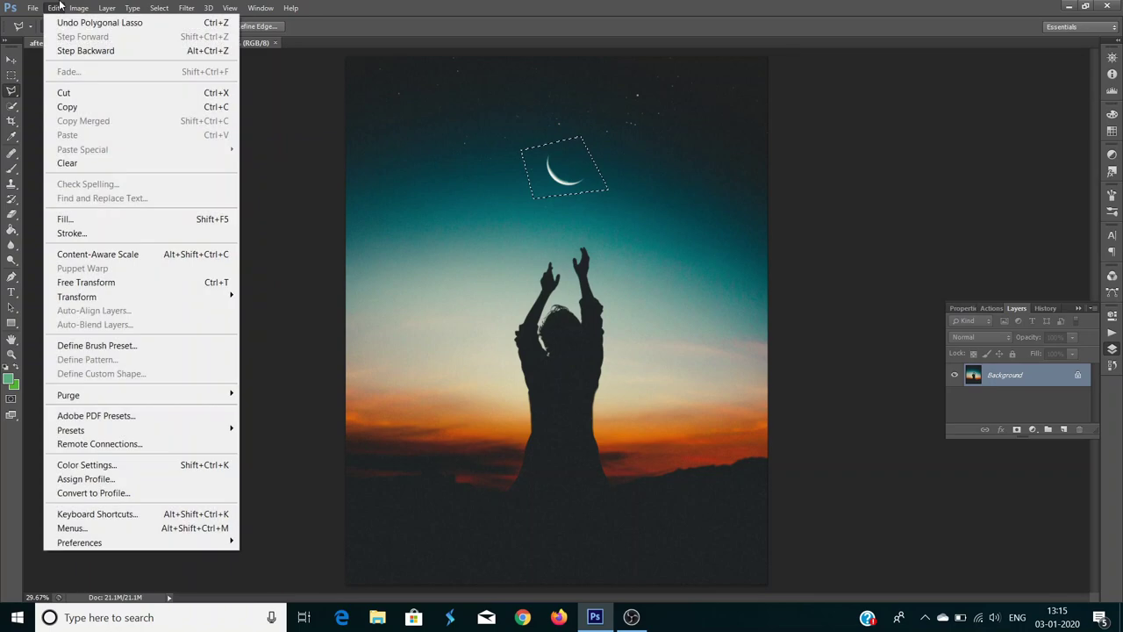
{"action": "left_click", "coordinate": [76, 219]}
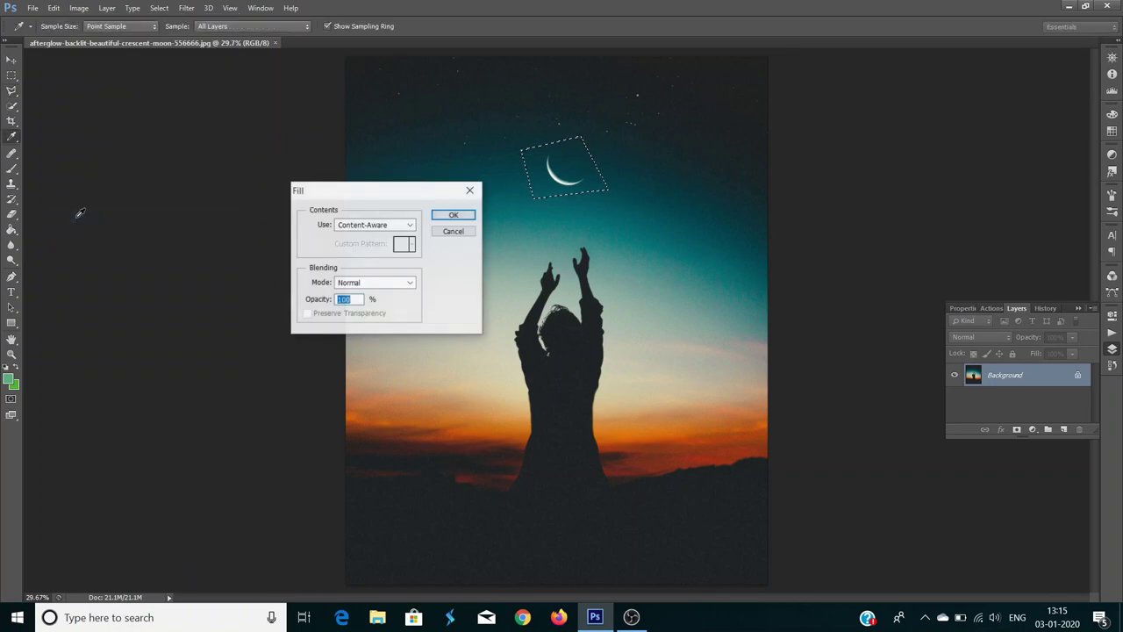
{"action": "left_click", "coordinate": [368, 230]}
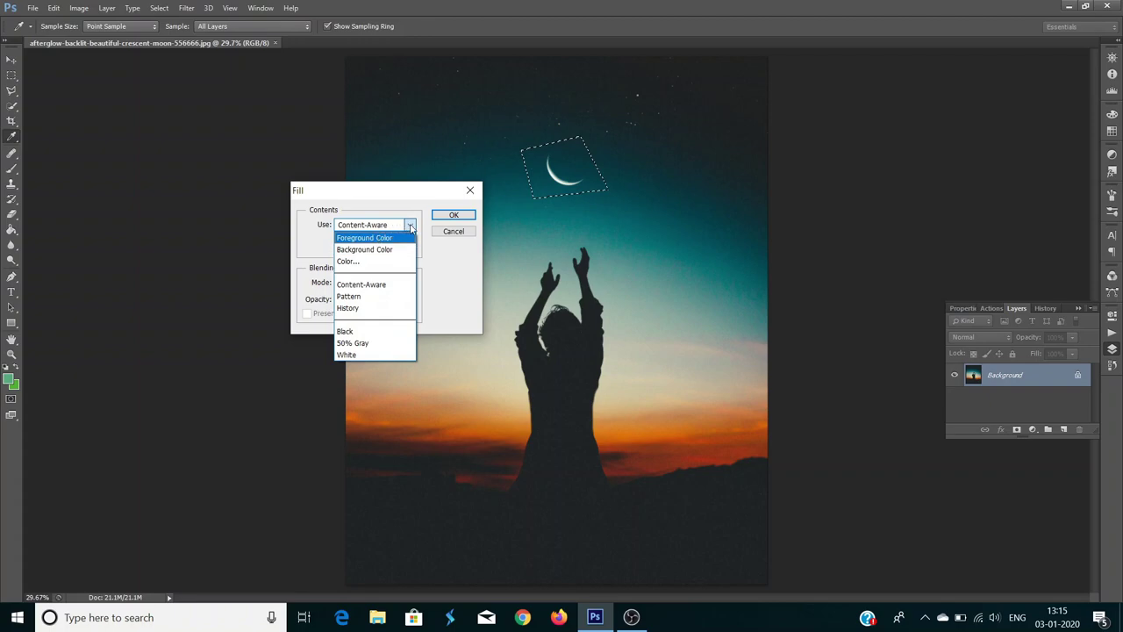
{"action": "left_click", "coordinate": [408, 226]}
Try Foreground Color, Background Color and Color… as fill sources, dismissing the color picker.
{"action": "left_click", "coordinate": [408, 226]}
{"action": "left_click", "coordinate": [406, 241]}
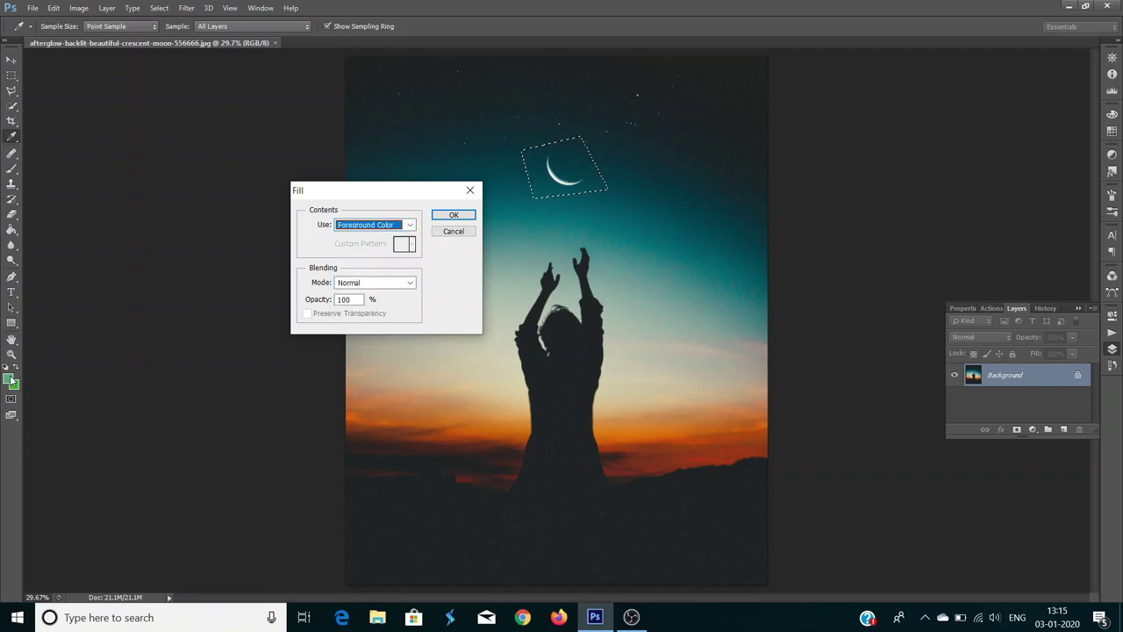
{"action": "left_click", "coordinate": [402, 227]}
{"action": "left_click", "coordinate": [406, 250]}
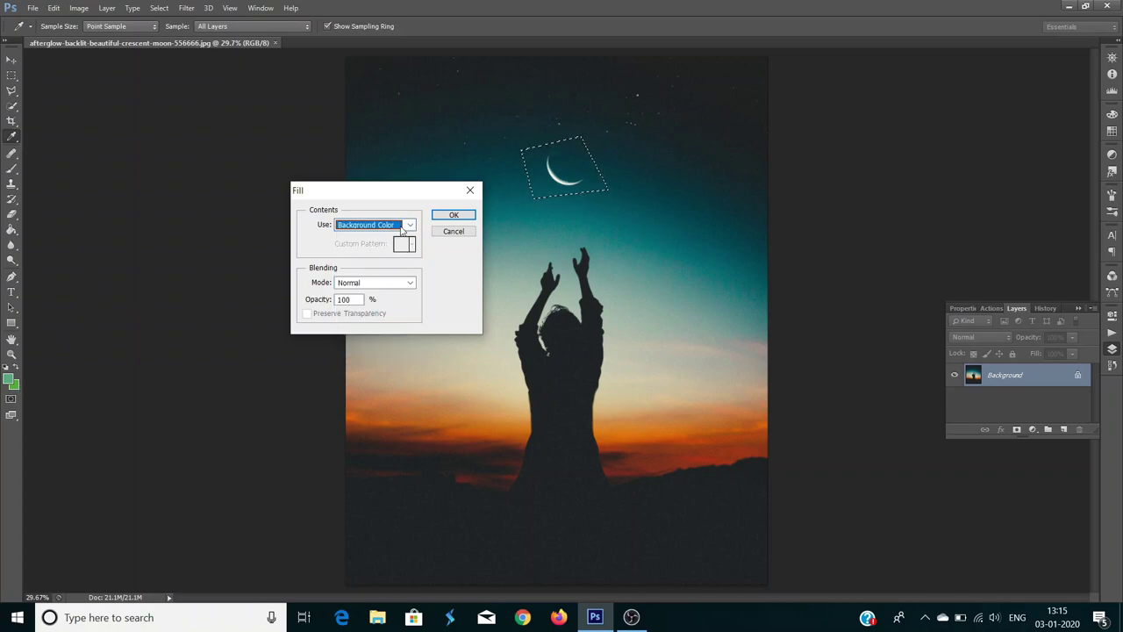
{"action": "left_click", "coordinate": [406, 229]}
{"action": "left_click", "coordinate": [387, 262]}
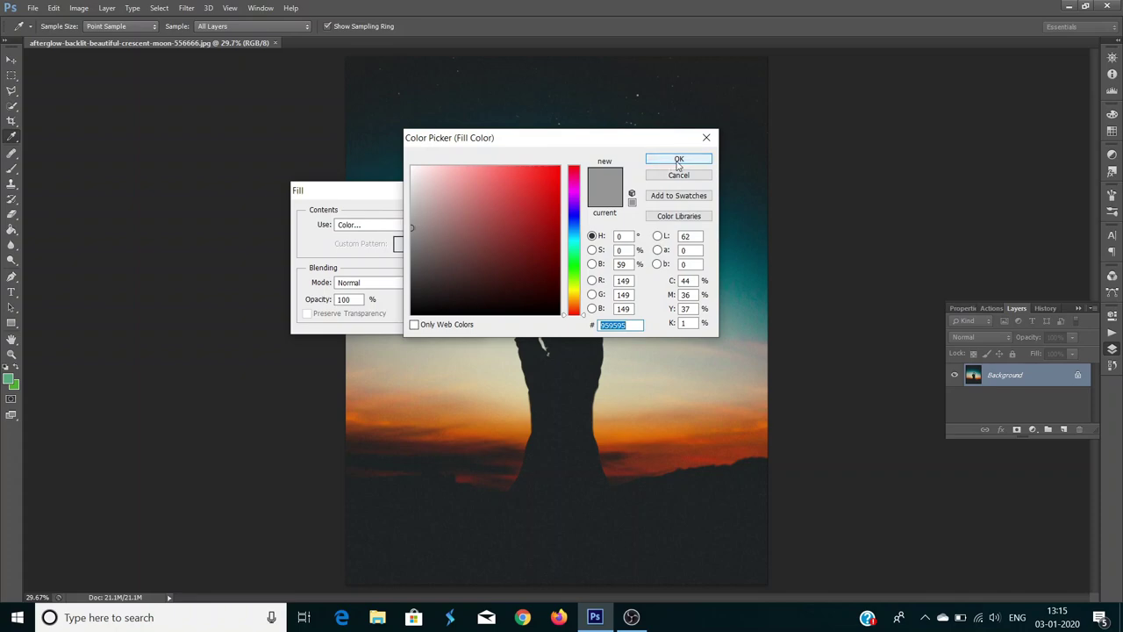
{"action": "left_click", "coordinate": [706, 138]}
{"action": "left_click", "coordinate": [409, 225]}
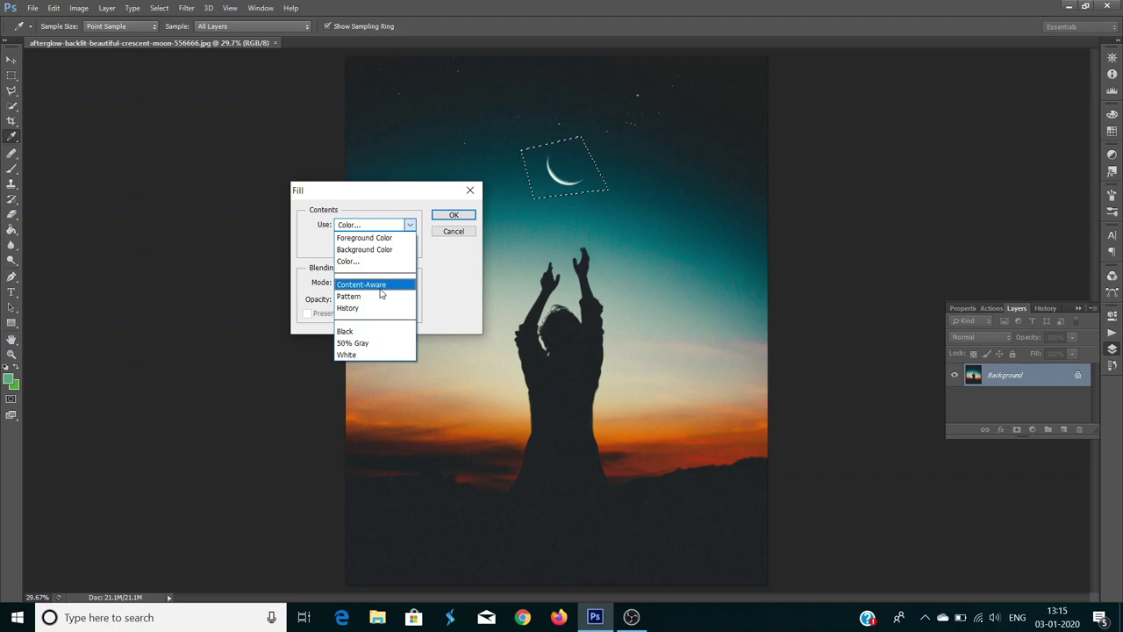
Try Pattern, browsing its pattern list, and then History as the fill content.
{"action": "left_click", "coordinate": [379, 296]}
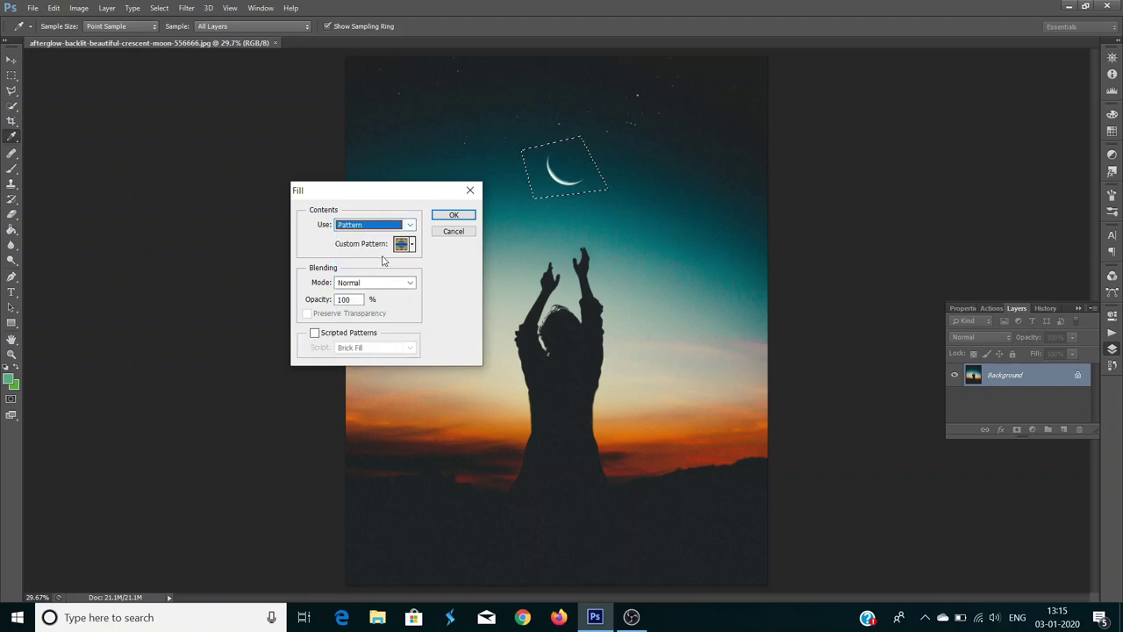
{"action": "left_click", "coordinate": [411, 246]}
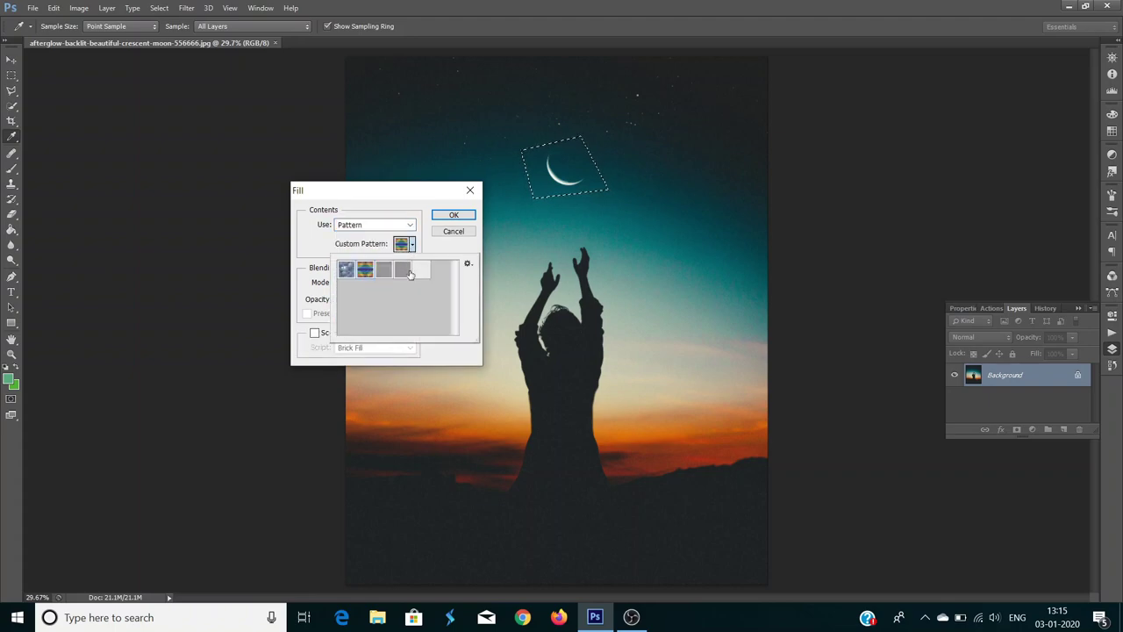
{"action": "left_click", "coordinate": [409, 245]}
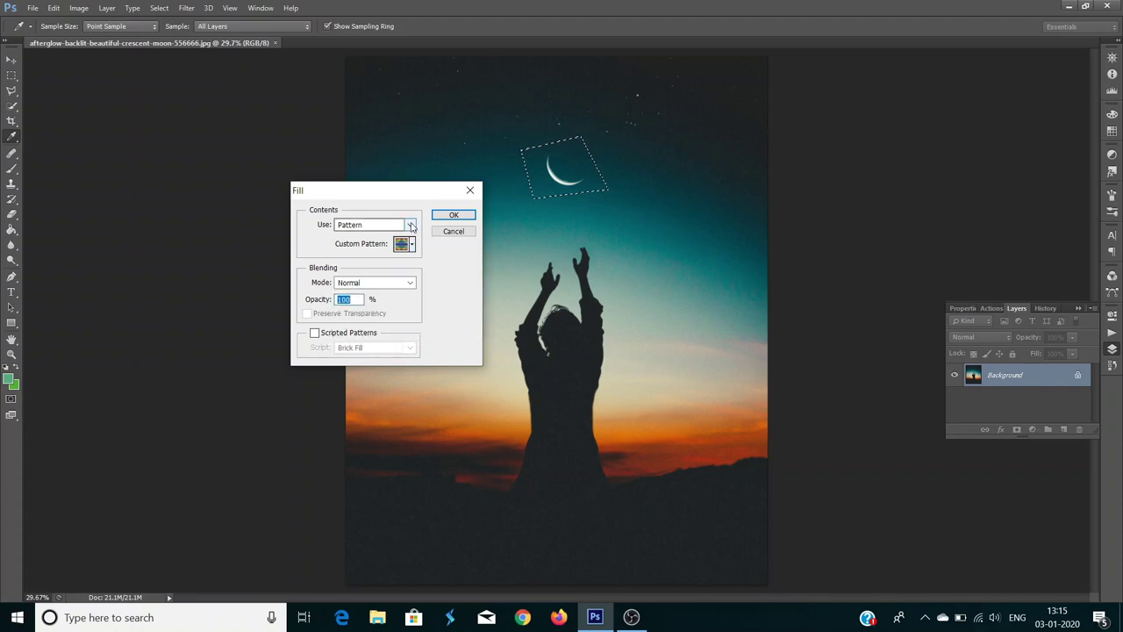
{"action": "left_click", "coordinate": [410, 226]}
{"action": "left_click", "coordinate": [392, 311]}
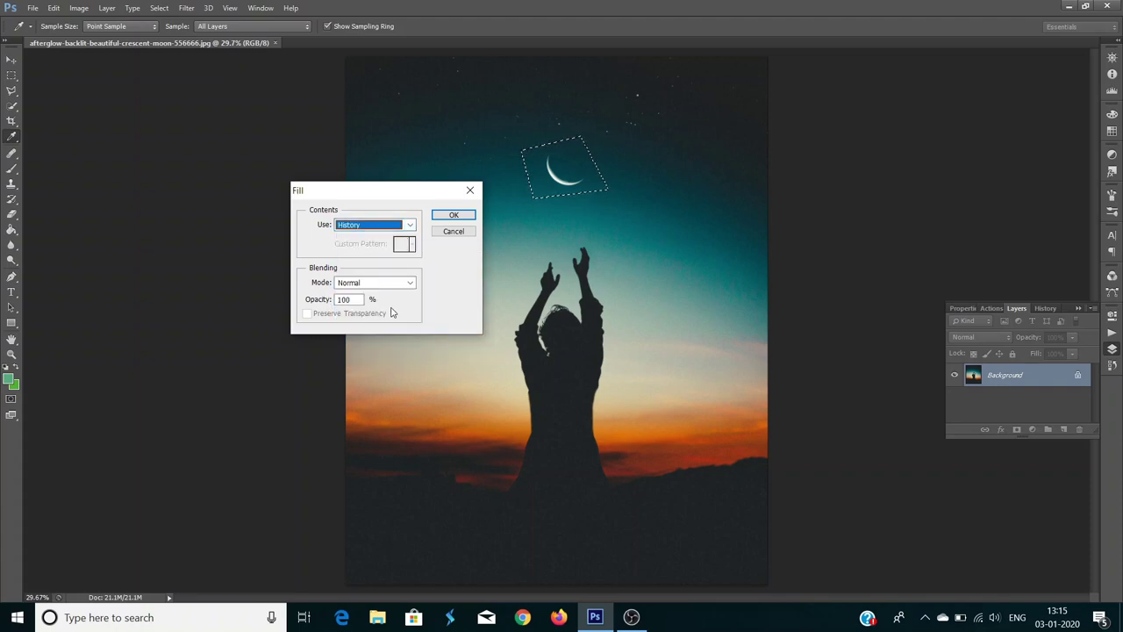
Set Use to Content-Aware at Normal, 100% opacity and apply it to the moon.
{"action": "left_click", "coordinate": [410, 225]}
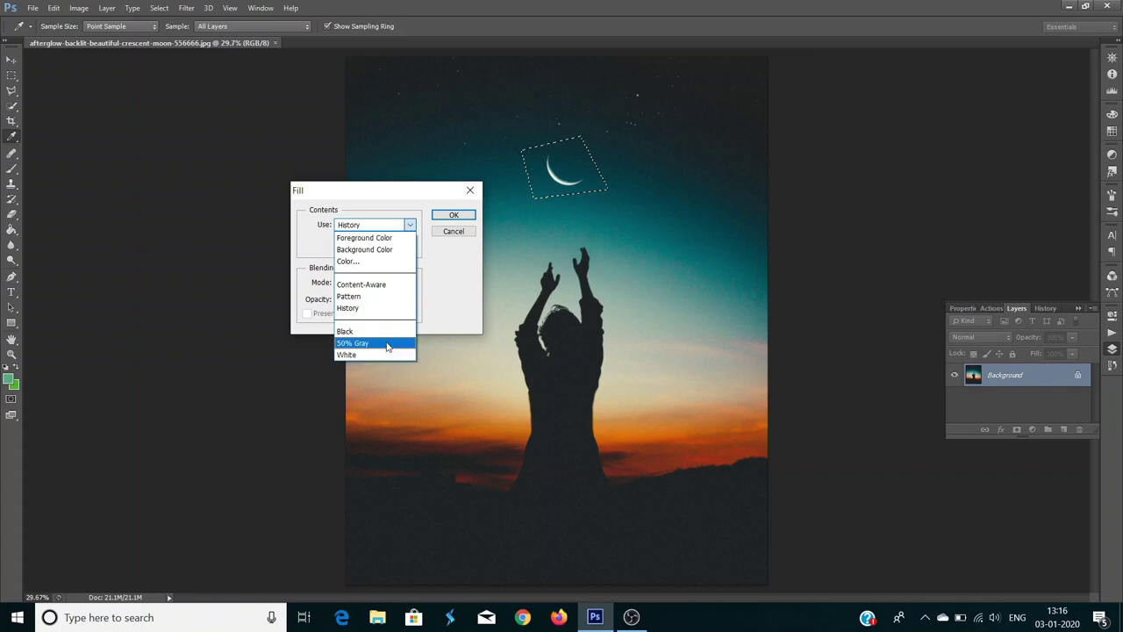
{"action": "left_click", "coordinate": [409, 284]}
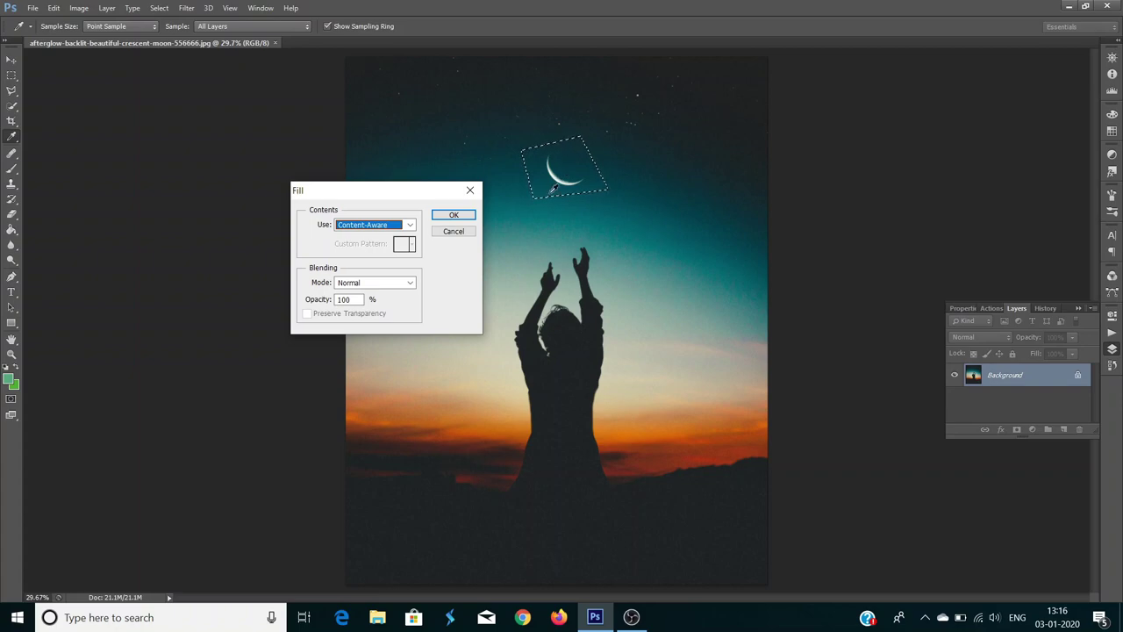
{"action": "left_click", "coordinate": [453, 216]}
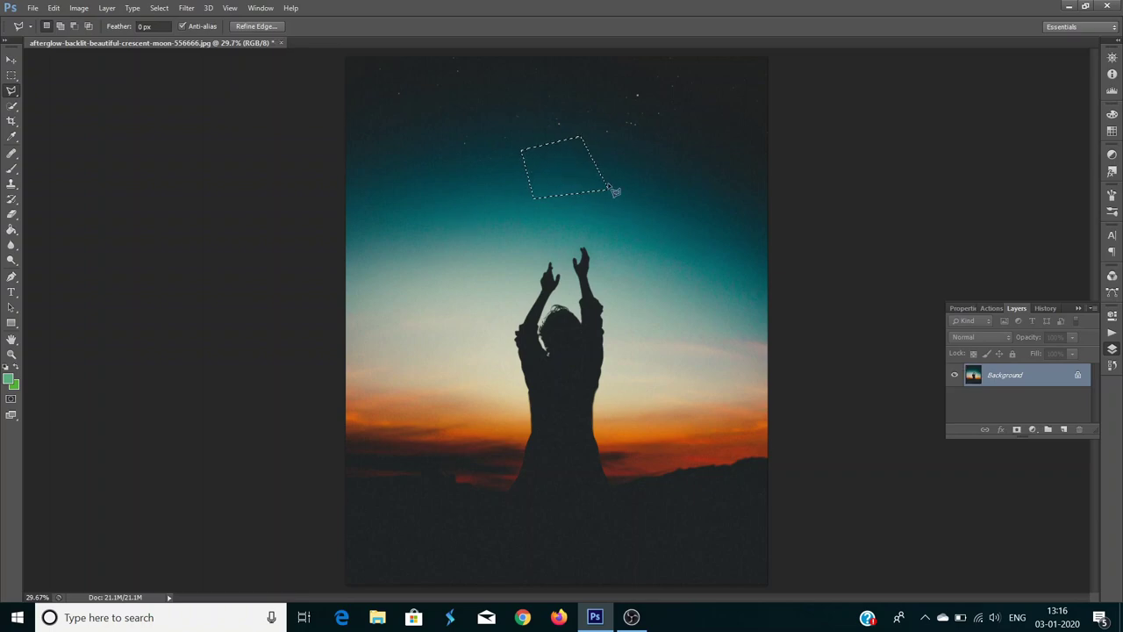
Deselect with Ctrl+D, then outline a tall four-corner polygon around the raised-arms figure.
{"action": "key", "text": "ctrl+d"}
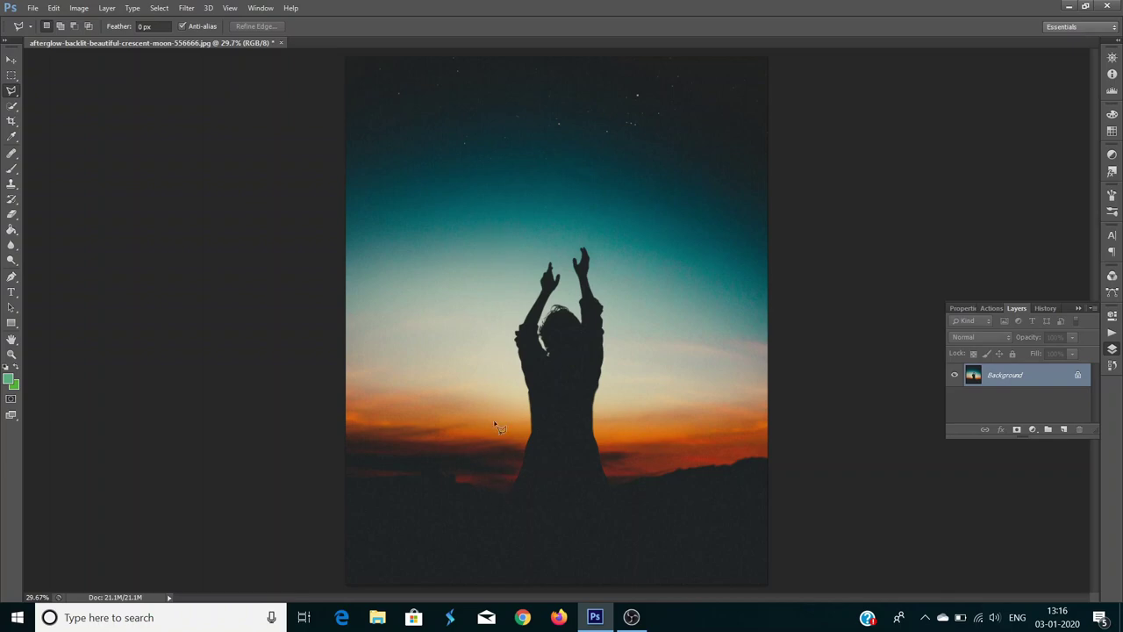
{"action": "left_click", "coordinate": [484, 240]}
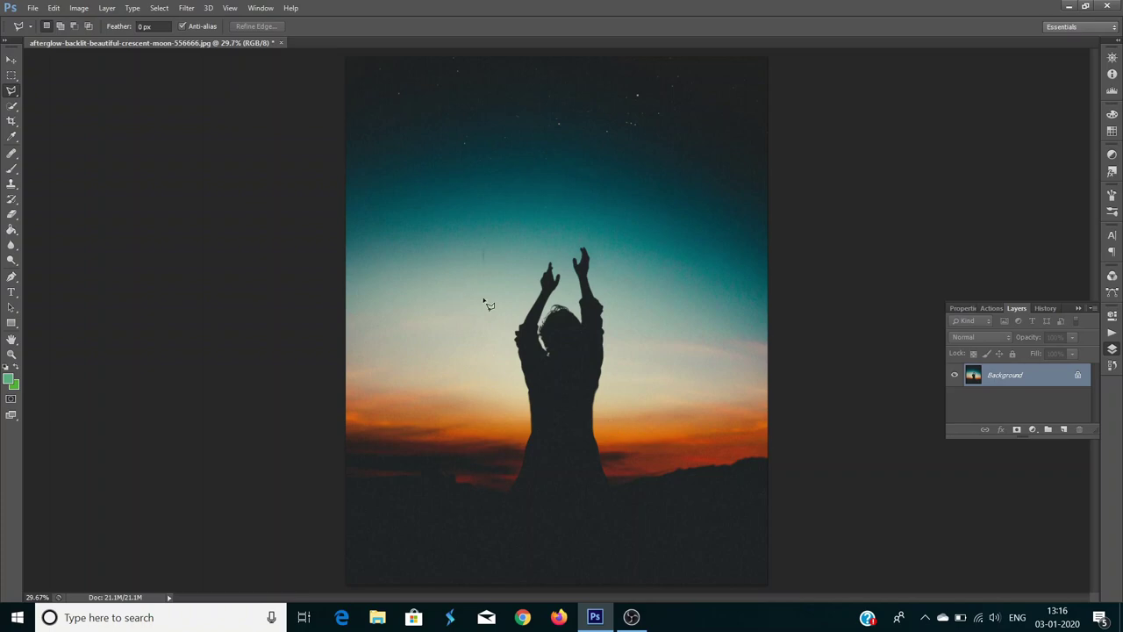
{"action": "left_click", "coordinate": [487, 510]}
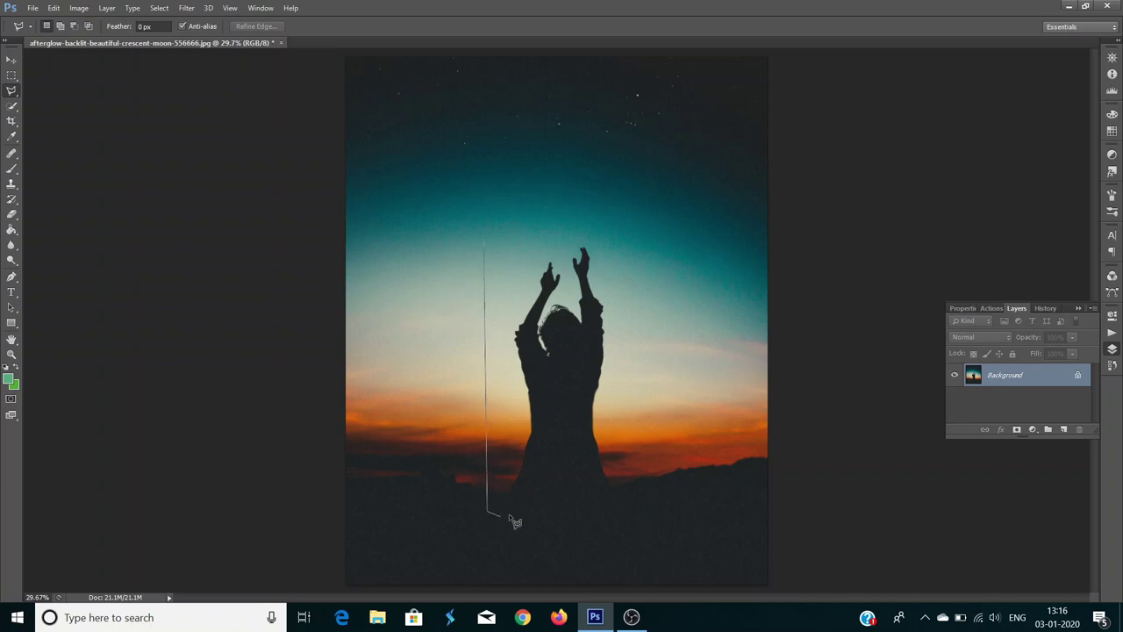
{"action": "left_click", "coordinate": [622, 502]}
{"action": "left_click", "coordinate": [616, 233]}
{"action": "left_click", "coordinate": [484, 239]}
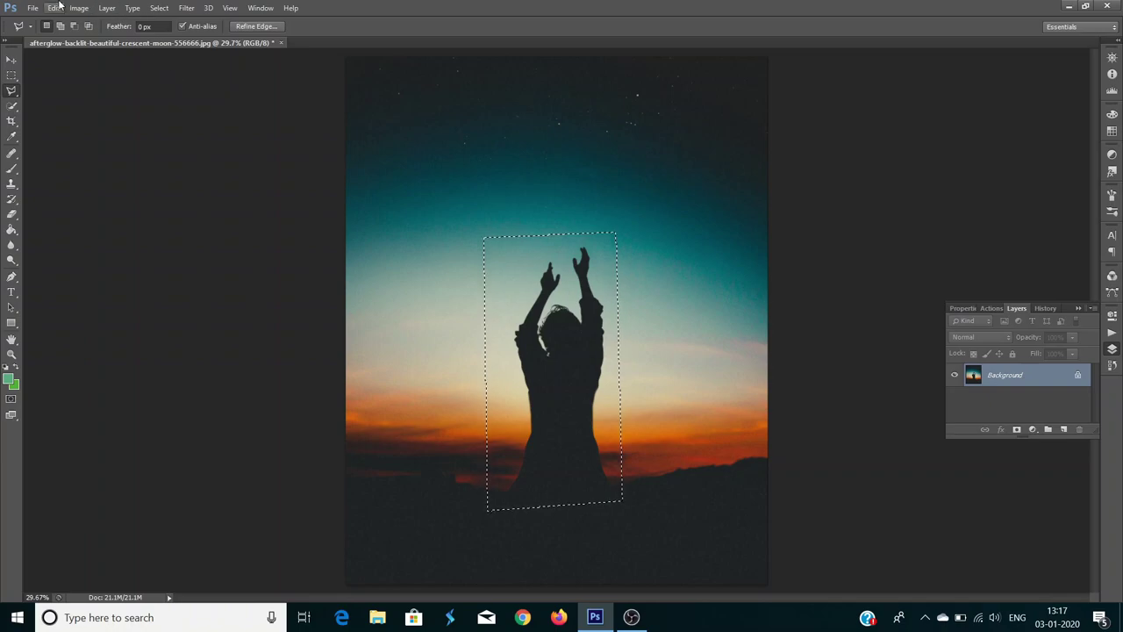
Apply Edit > Fill with Content-Aware, Normal mode and 100% opacity to the figure selection.
{"action": "left_click", "coordinate": [56, 7]}
{"action": "left_click", "coordinate": [139, 217]}
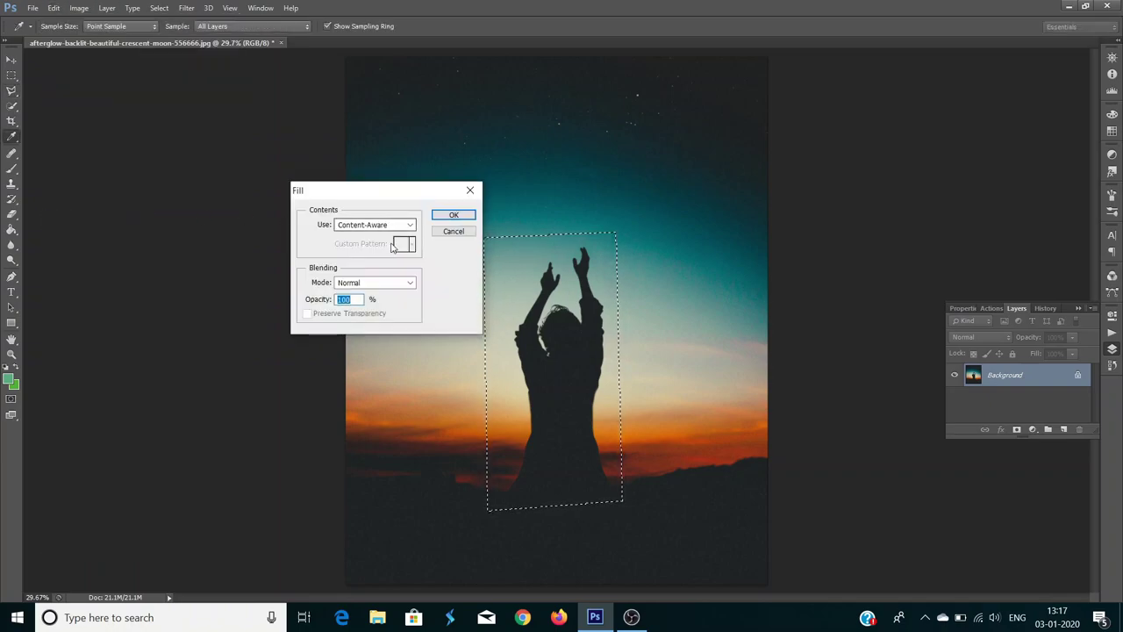
{"action": "left_click", "coordinate": [379, 284]}
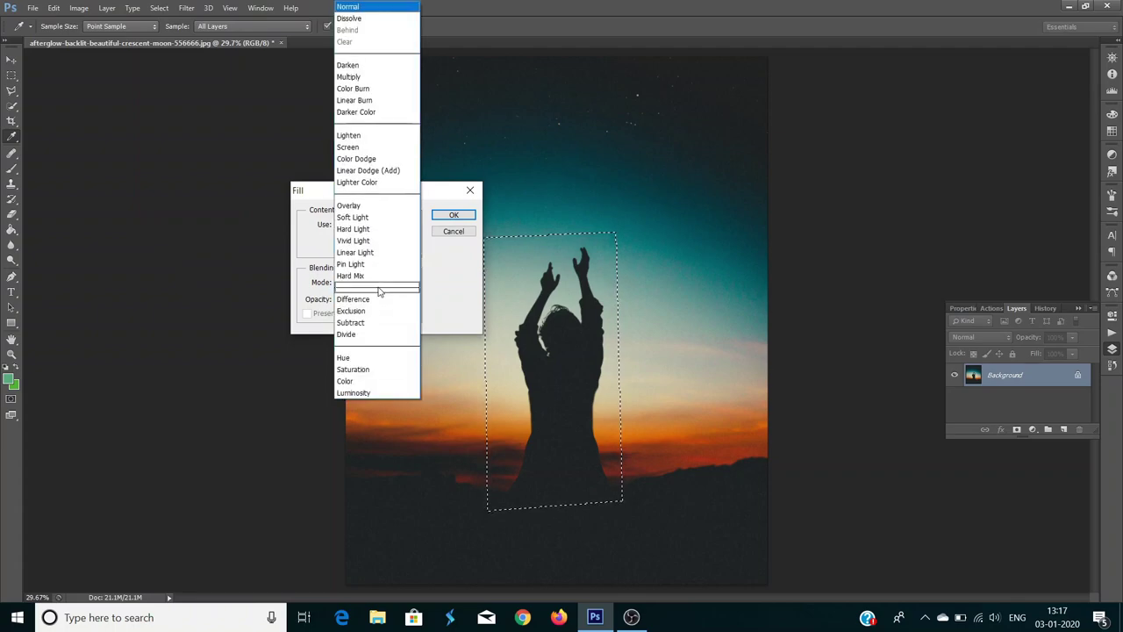
{"action": "left_click", "coordinate": [383, 9]}
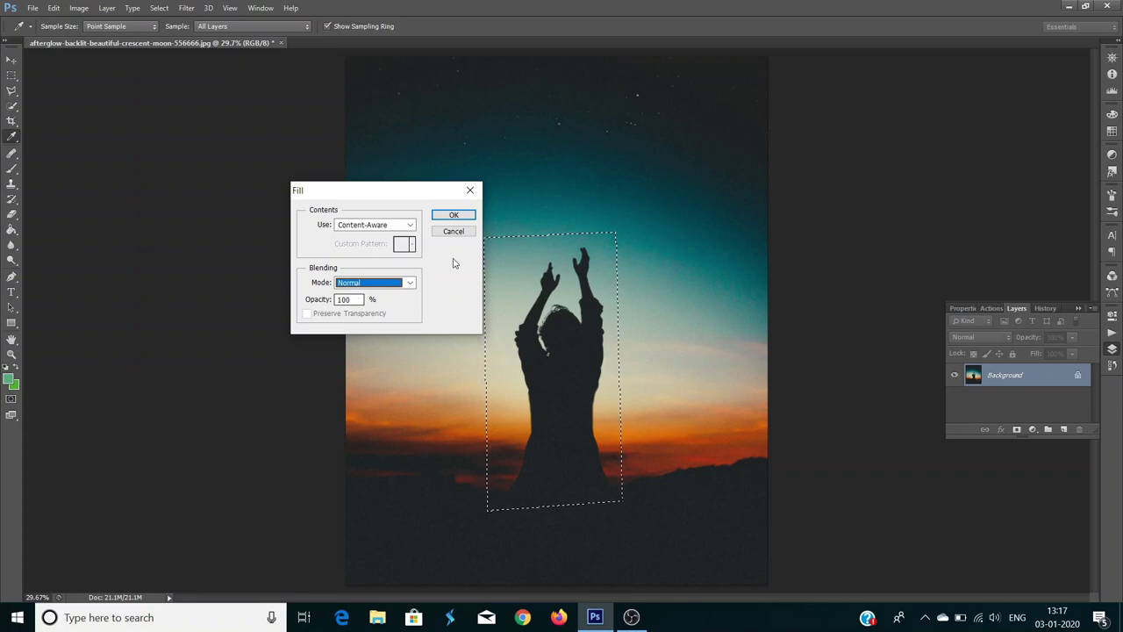
{"action": "left_click", "coordinate": [455, 216]}
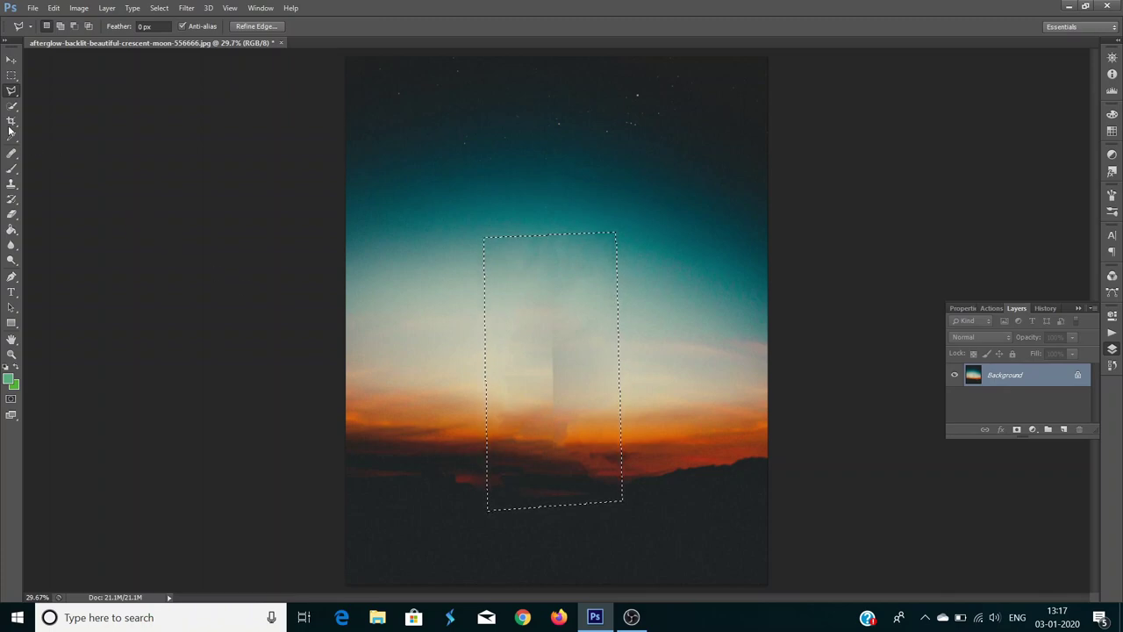
Deselect, scrubby-zoom in and out over the filled sky, then fit the image to screen.
{"action": "left_click", "coordinate": [172, 8]}
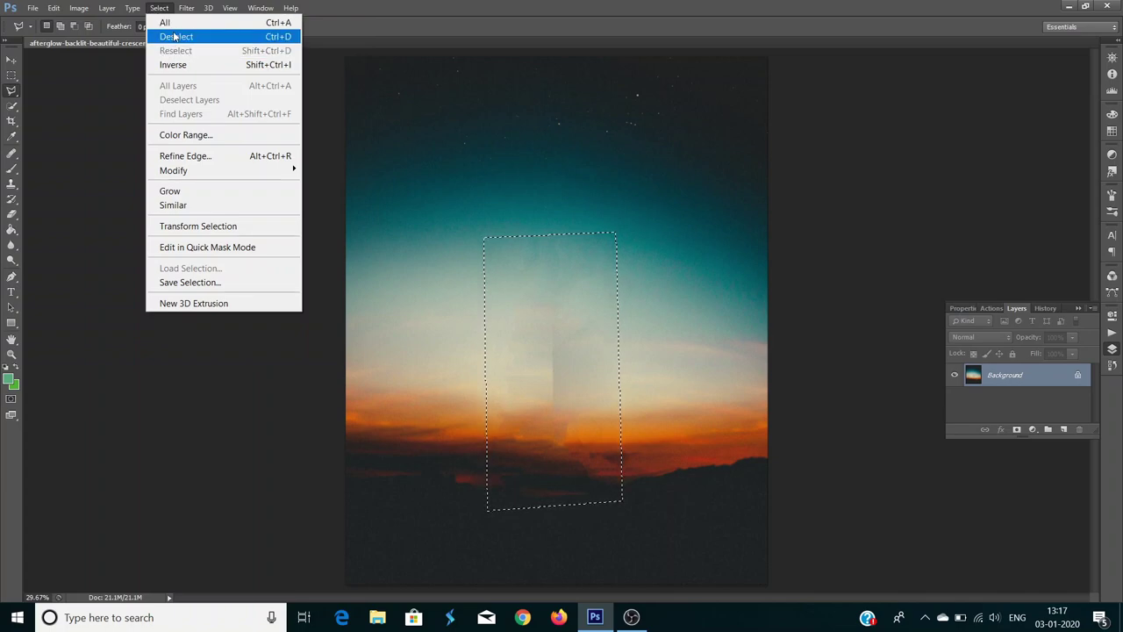
{"action": "left_click", "coordinate": [175, 36]}
{"action": "left_click", "coordinate": [9, 353]}
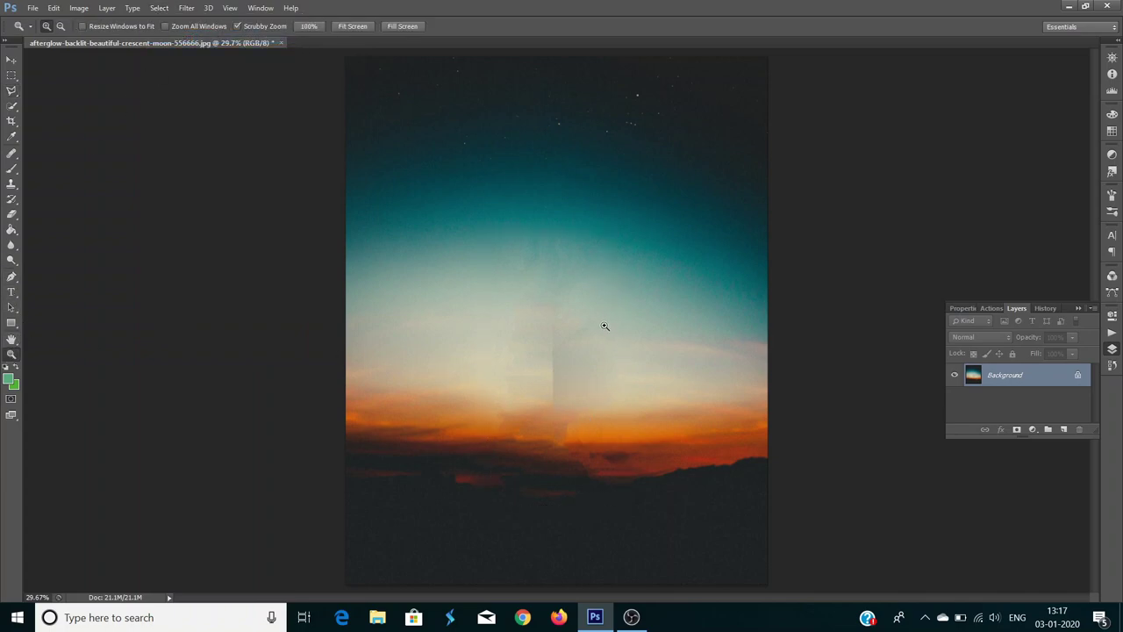
{"action": "left_click_drag", "start_coordinate": [604, 325], "coordinate": [643, 358]}
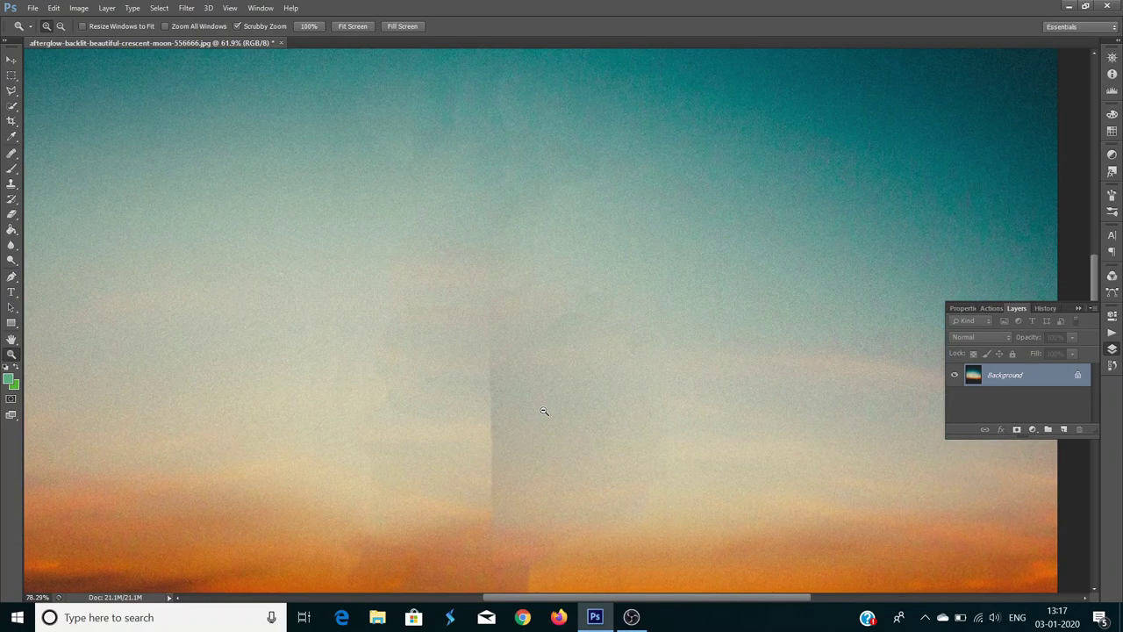
{"action": "left_click_drag", "start_coordinate": [526, 392], "coordinate": [502, 368]}
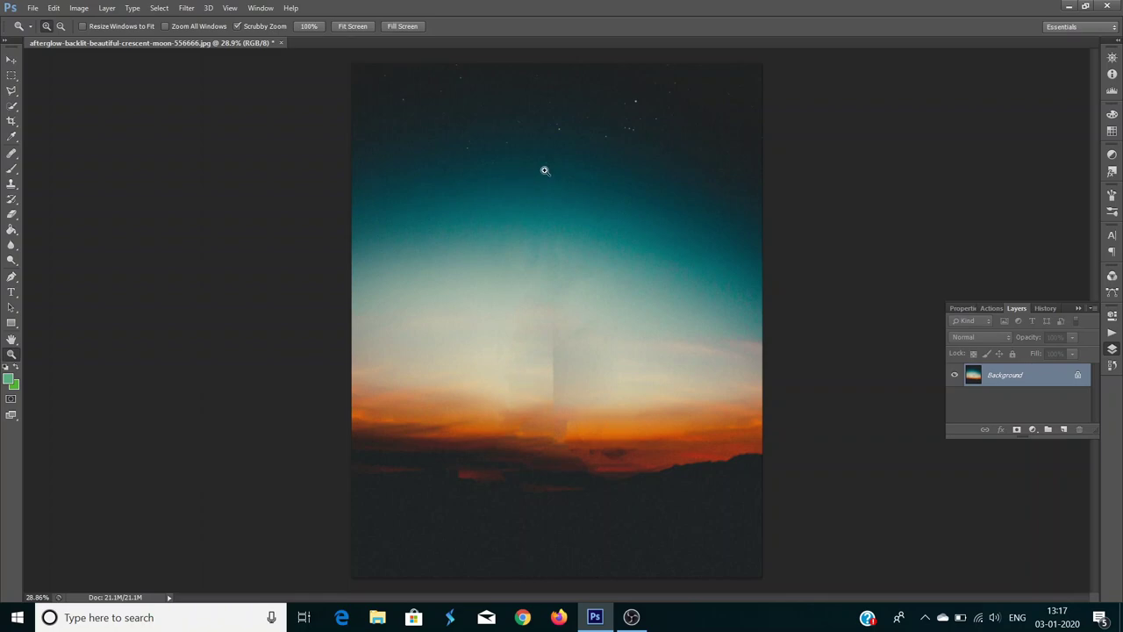
{"action": "mouse_move", "coordinate": [567, 181]}
{"action": "left_mouse_down"}
{"action": "mouse_move", "coordinate": [613, 257]}
{"action": "mouse_move", "coordinate": [564, 236]}
{"action": "mouse_move", "coordinate": [573, 230]}
{"action": "left_mouse_up"}
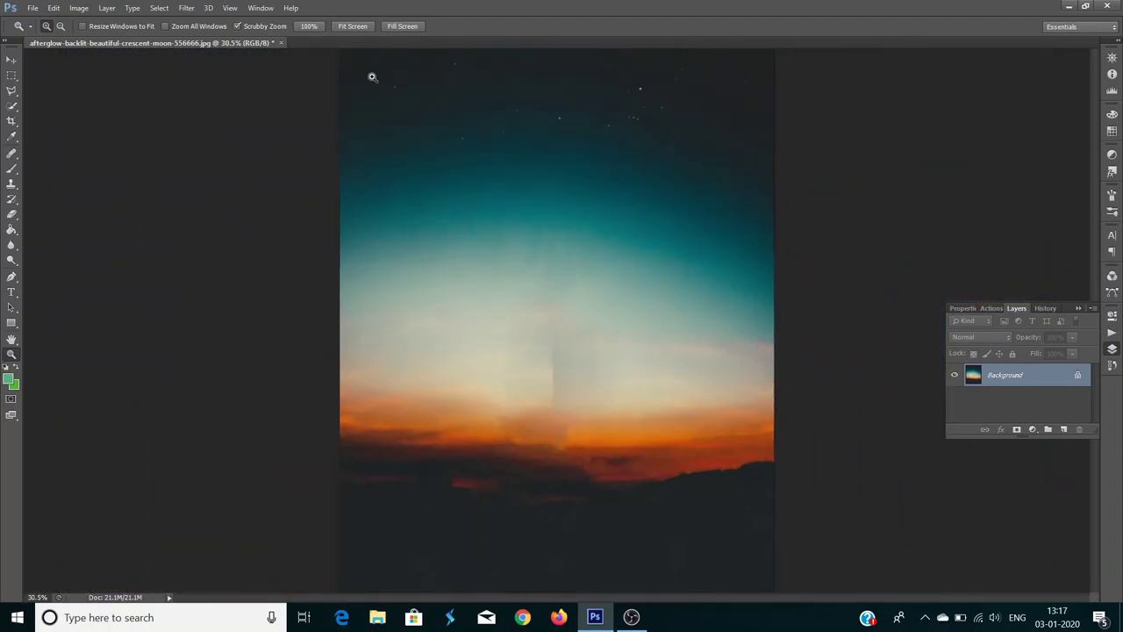
{"action": "left_click", "coordinate": [365, 29]}
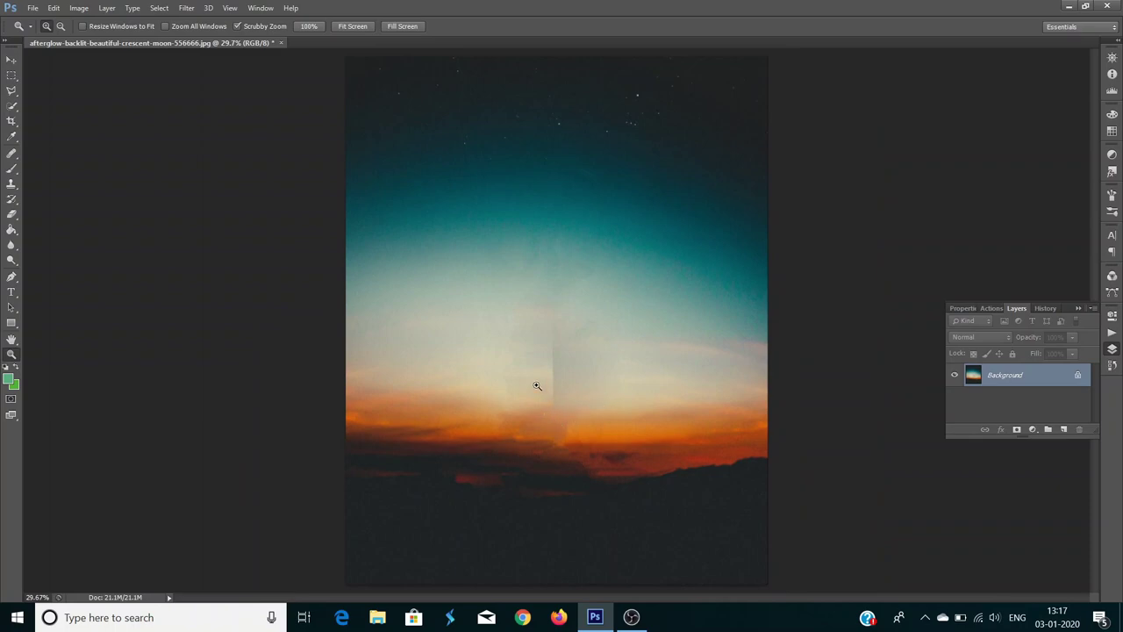